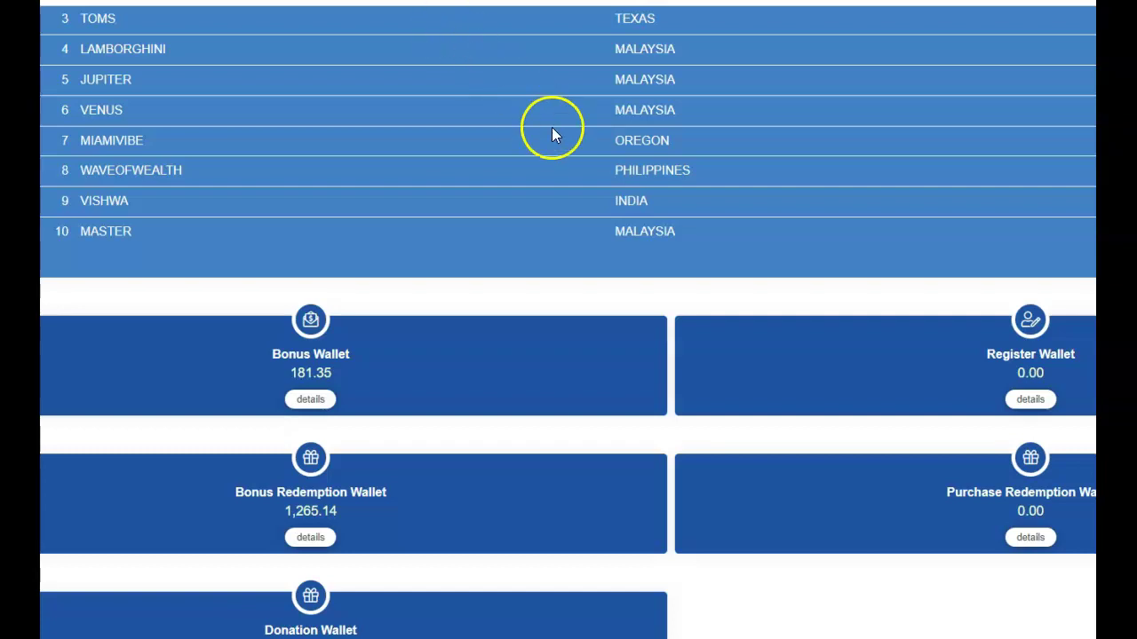
Review the wallet balances, the April 2023 top donor tables and the member list on the home page
{"action": "scroll", "coordinate": [614, 419], "scroll_direction": "down", "scroll_amount": 2}
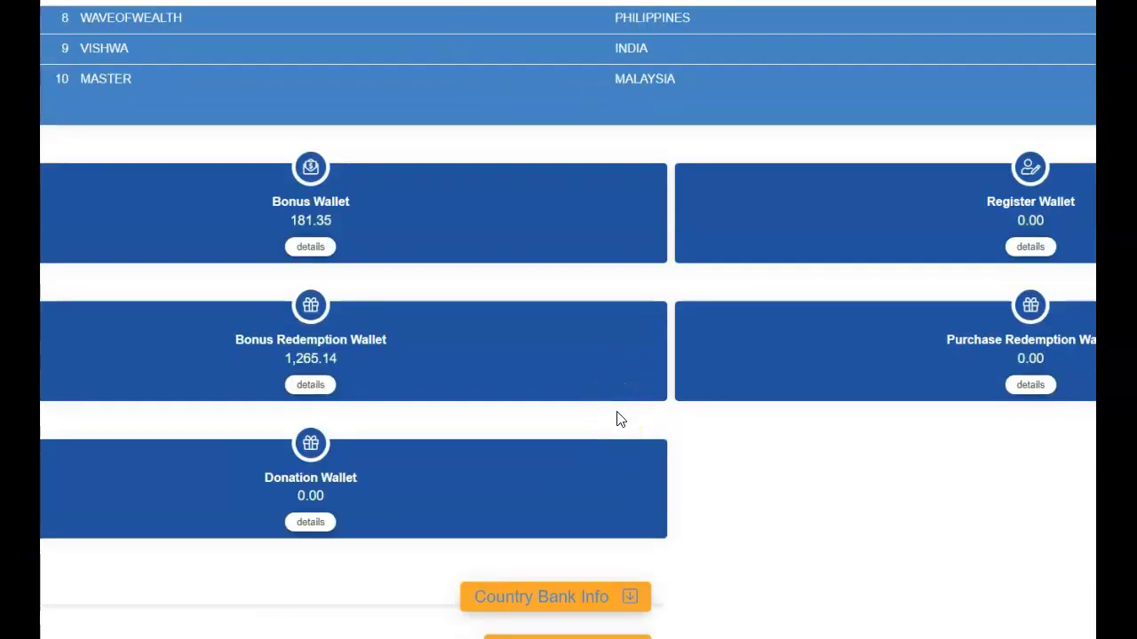
{"action": "scroll", "coordinate": [619, 419], "scroll_direction": "down", "scroll_amount": 1}
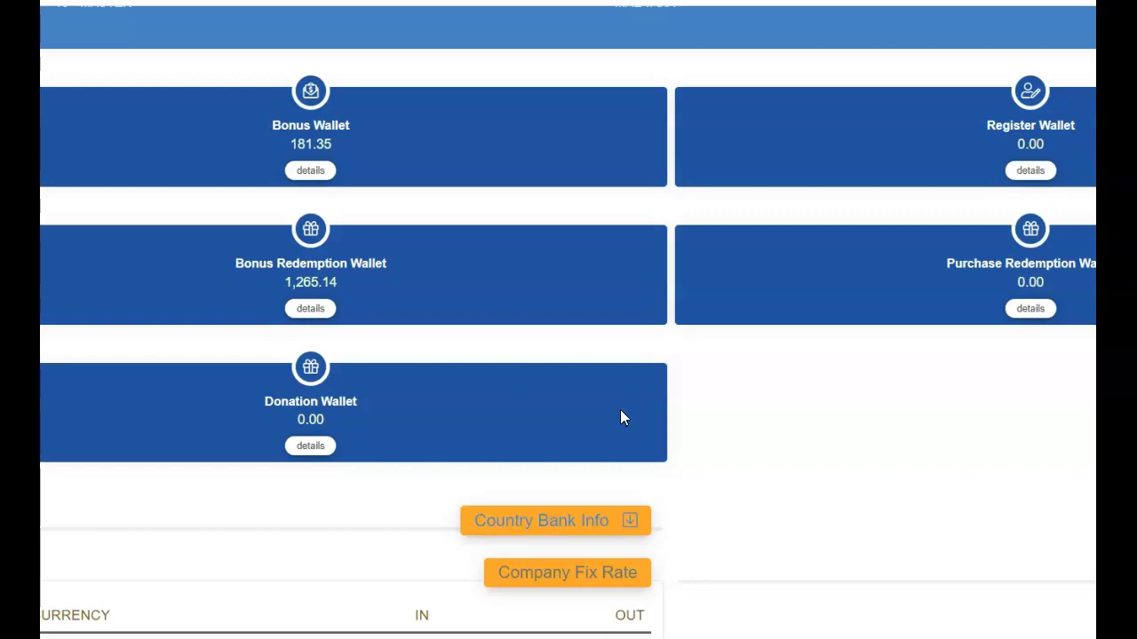
{"action": "scroll", "coordinate": [620, 410], "scroll_direction": "up", "scroll_amount": 7}
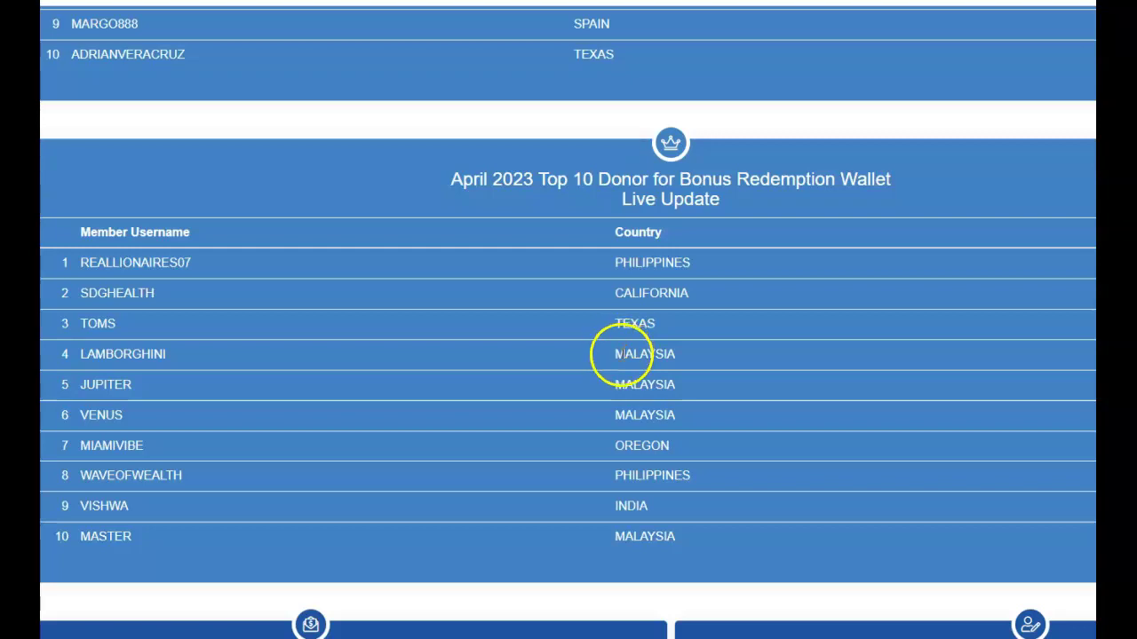
{"action": "scroll", "coordinate": [587, 425], "scroll_direction": "up", "scroll_amount": 10}
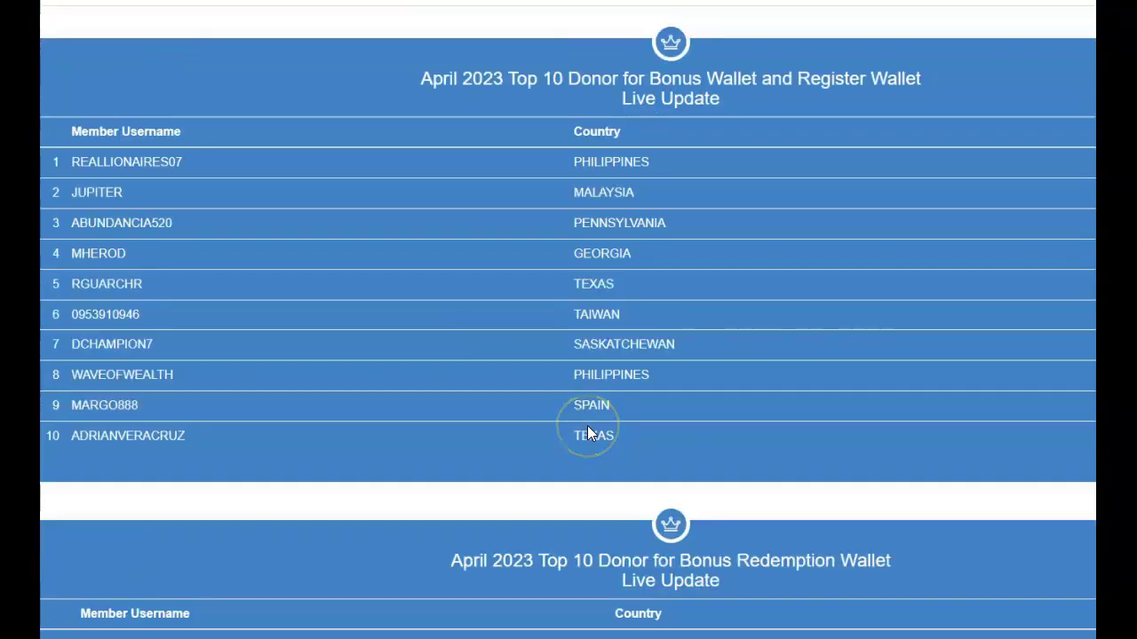
{"action": "scroll", "coordinate": [587, 426], "scroll_direction": "up", "scroll_amount": 10}
{"action": "scroll", "coordinate": [587, 426], "scroll_direction": "down", "scroll_amount": 13}
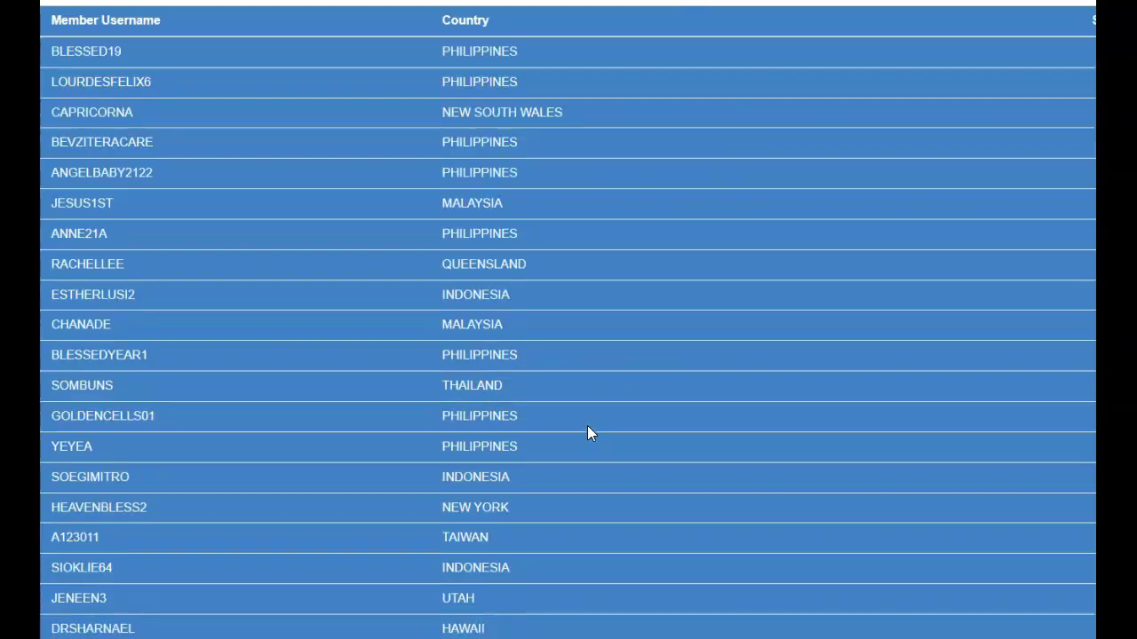
{"action": "scroll", "coordinate": [587, 426], "scroll_direction": "down", "scroll_amount": 7}
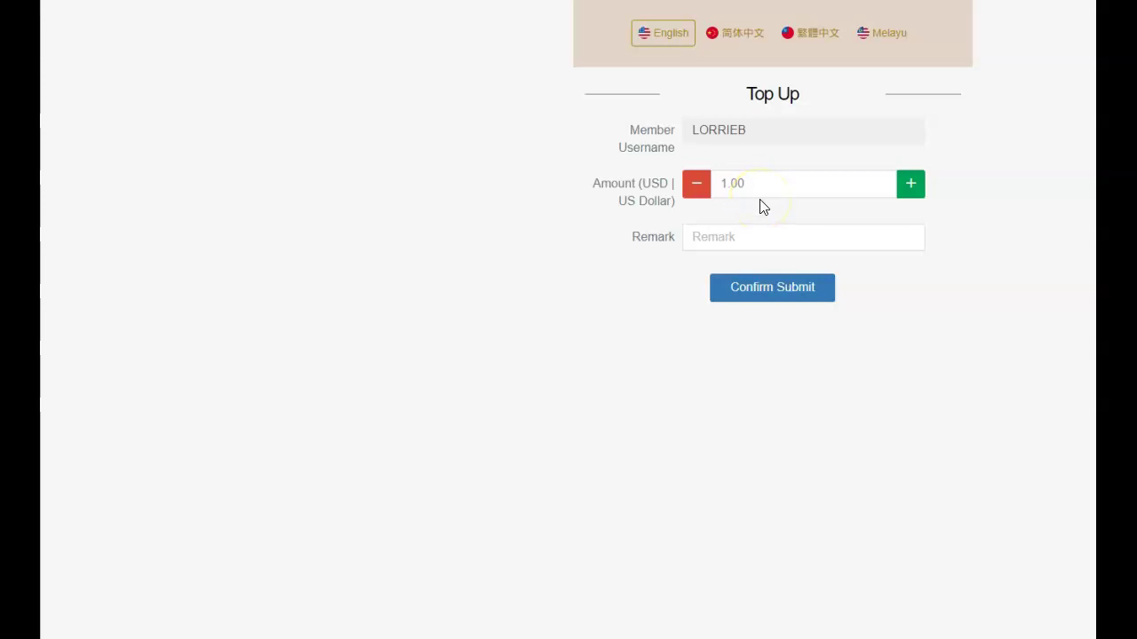
Look over the Top Up form and its remark field, and return to the list of account functions
{"action": "left_click", "coordinate": [759, 242]}
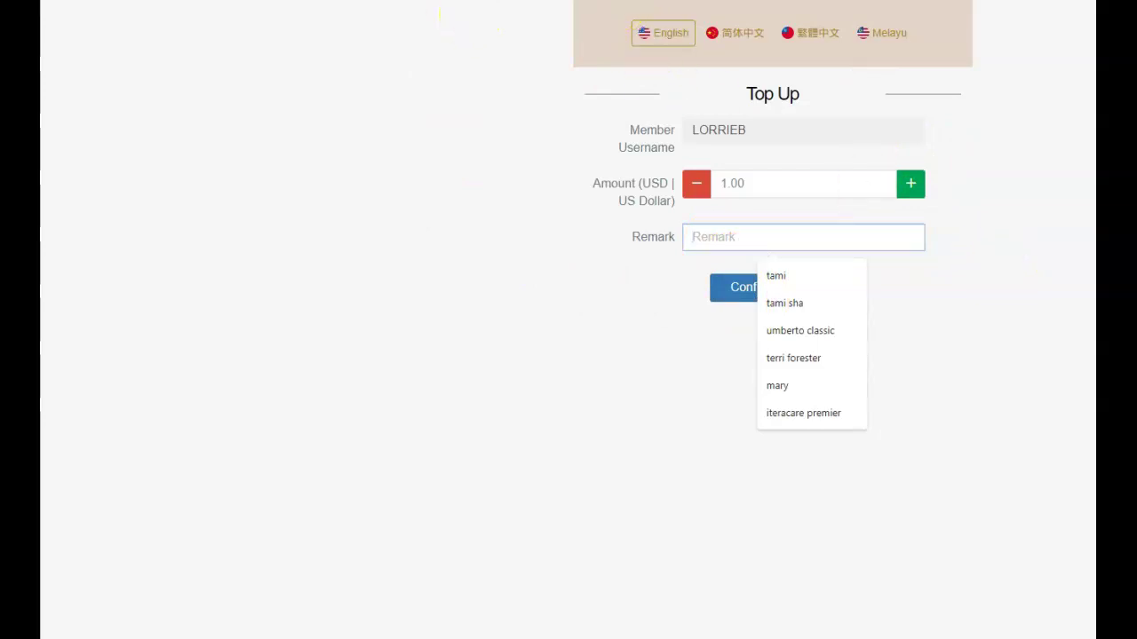
{"action": "scroll", "coordinate": [763, 222], "scroll_direction": "up", "scroll_amount": 1}
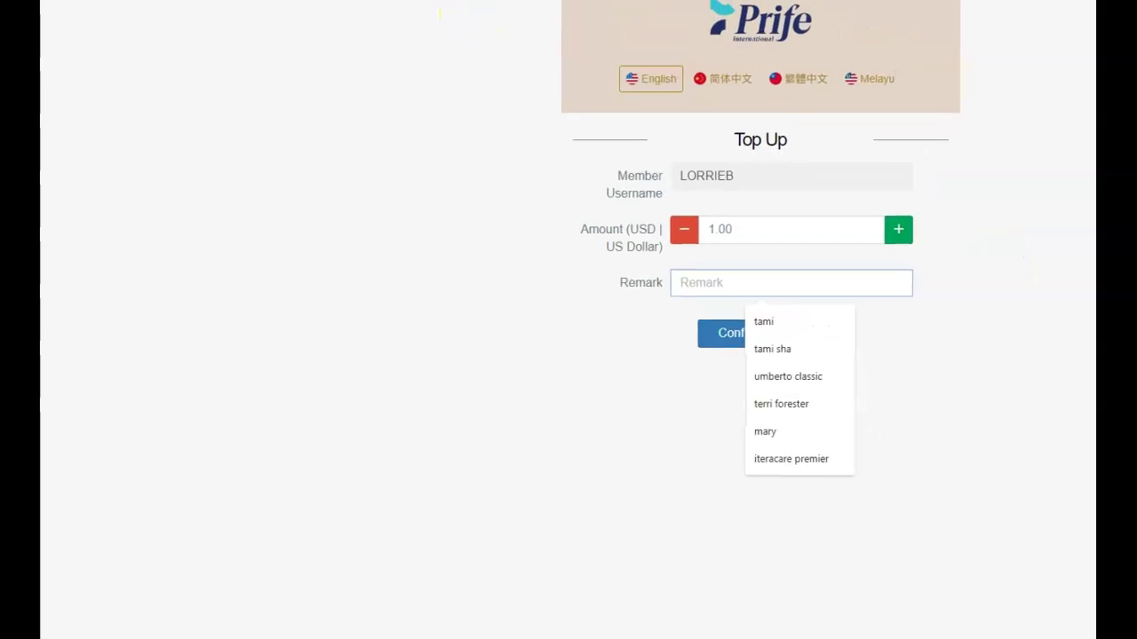
{"action": "left_click", "coordinate": [438, 13]}
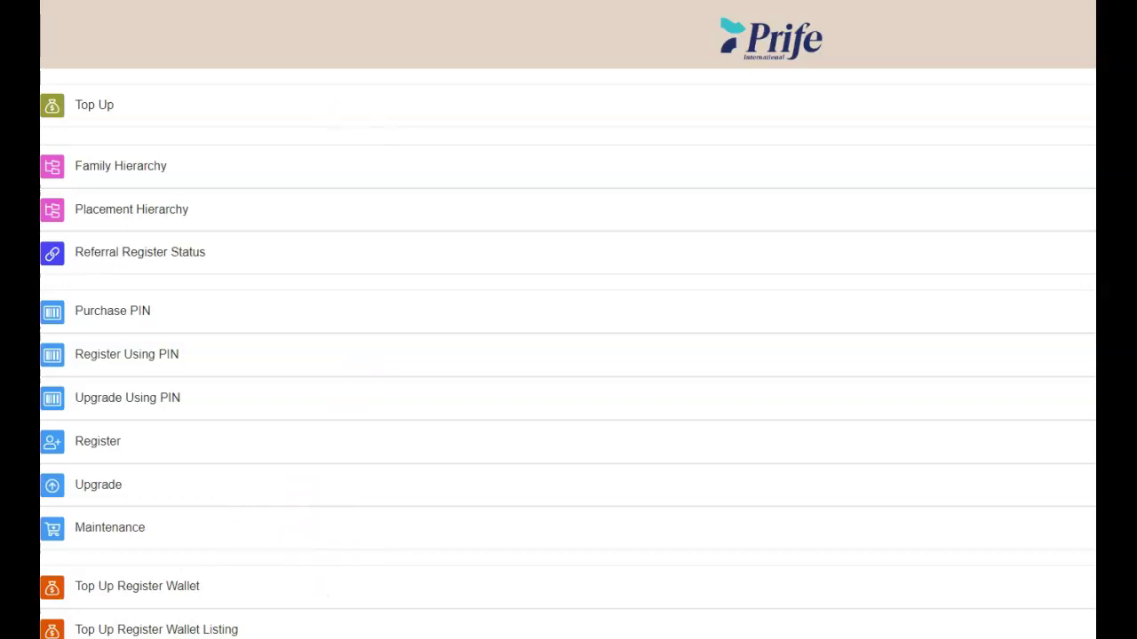
{"action": "scroll", "coordinate": [568, 355], "scroll_direction": "down", "scroll_amount": 1}
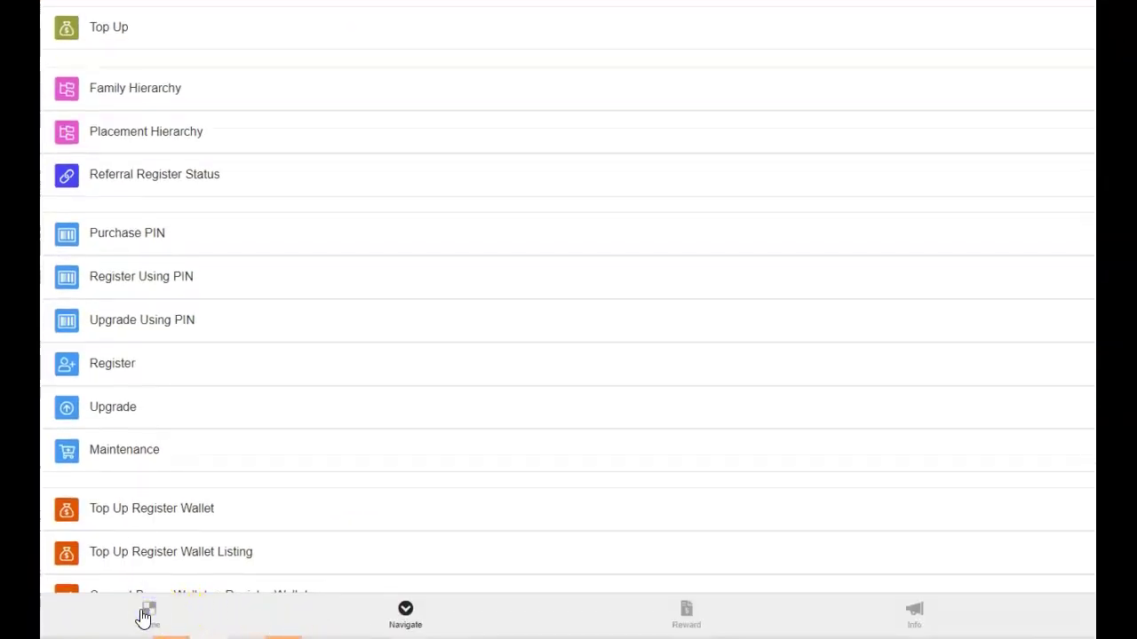
Return to the home page and review the member profile and the April 2023 top donor tables
{"action": "left_click", "coordinate": [149, 612]}
{"action": "left_click", "coordinate": [148, 613]}
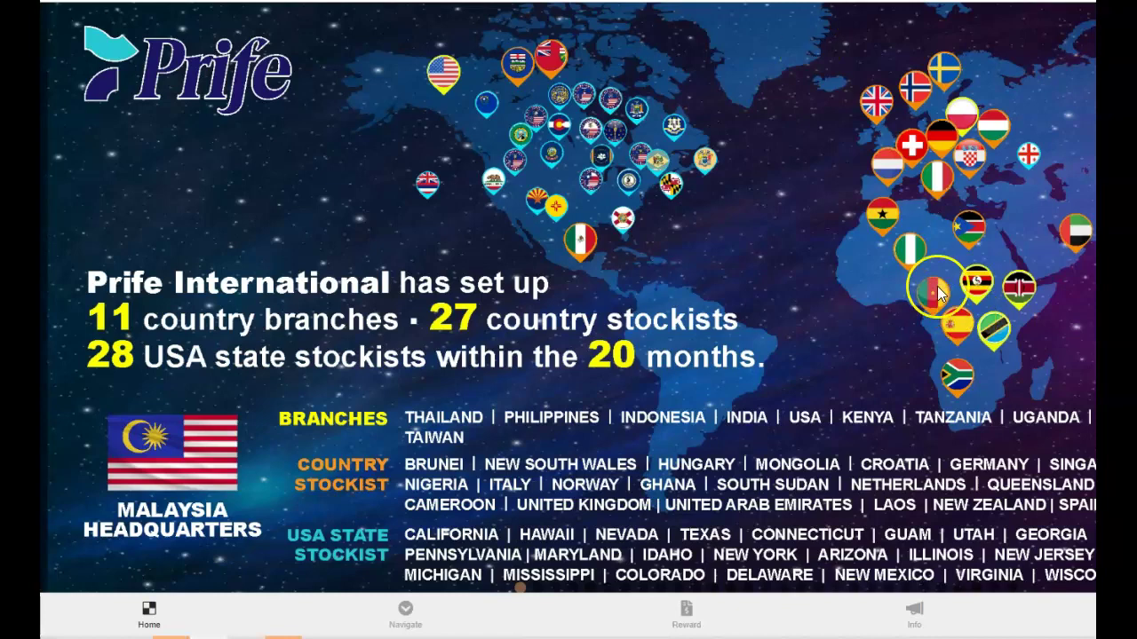
{"action": "scroll", "coordinate": [939, 295], "scroll_direction": "down", "scroll_amount": 3}
{"action": "scroll", "coordinate": [940, 295], "scroll_direction": "down", "scroll_amount": 10}
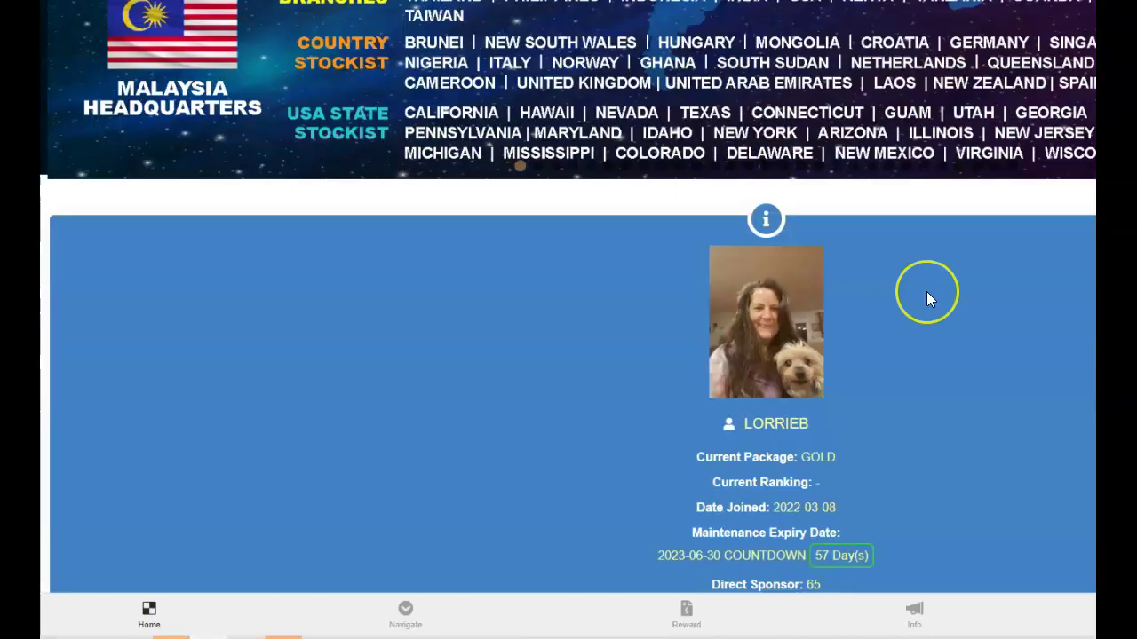
{"action": "scroll", "coordinate": [920, 292], "scroll_direction": "down", "scroll_amount": 15}
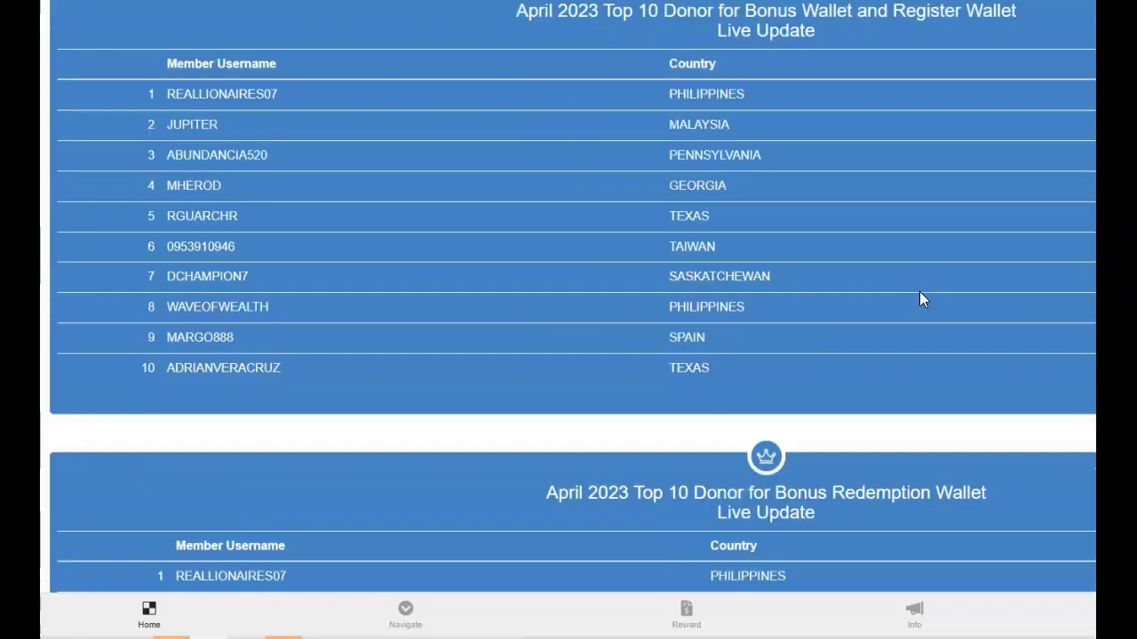
{"action": "scroll", "coordinate": [922, 300], "scroll_direction": "up", "scroll_amount": 2}
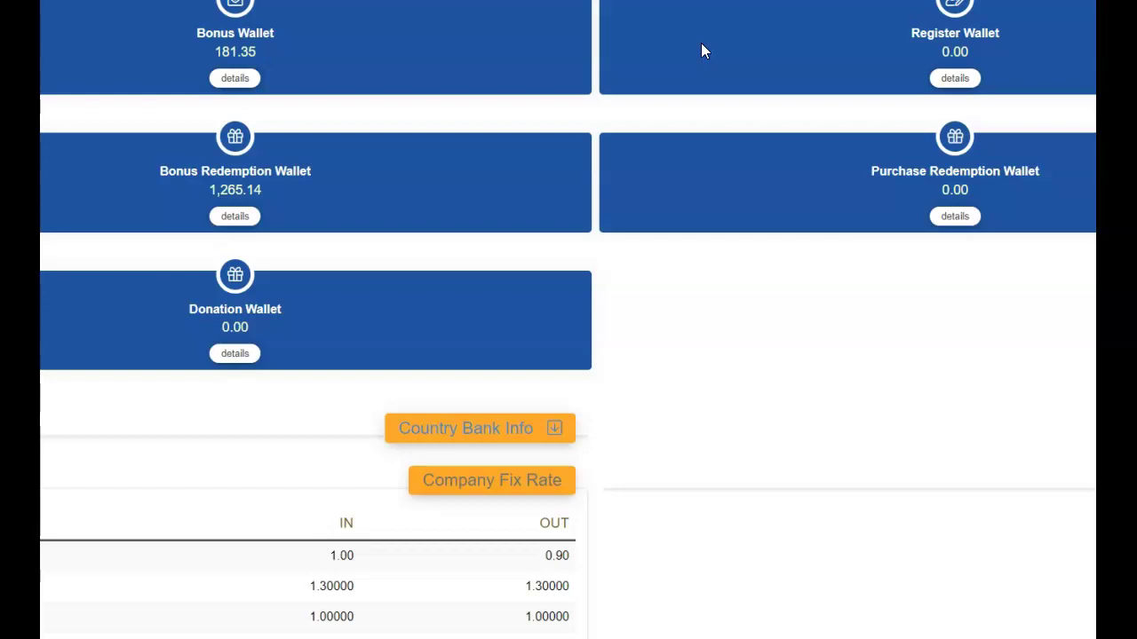
Open the Purchase PIN page from the list of account functions
{"action": "left_click", "coordinate": [707, 42]}
{"action": "left_click", "coordinate": [578, 122]}
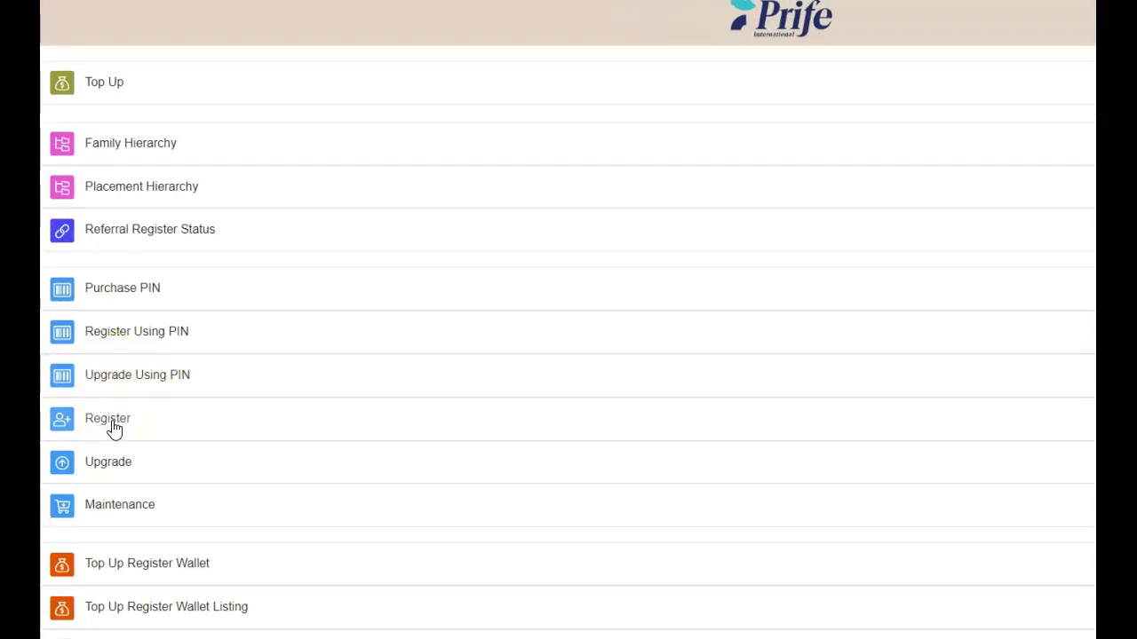
{"action": "left_click", "coordinate": [130, 298]}
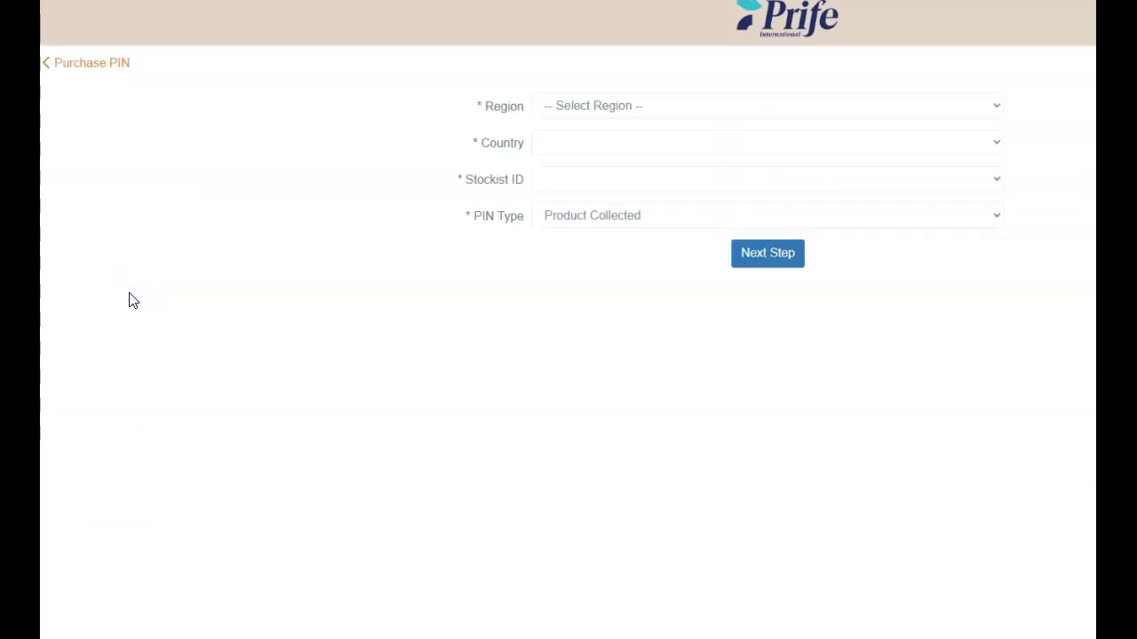
Set the PIN purchase to region United States, country UTAH and PIN type Product Collected, and continue to the product selection
{"action": "left_click", "coordinate": [598, 114]}
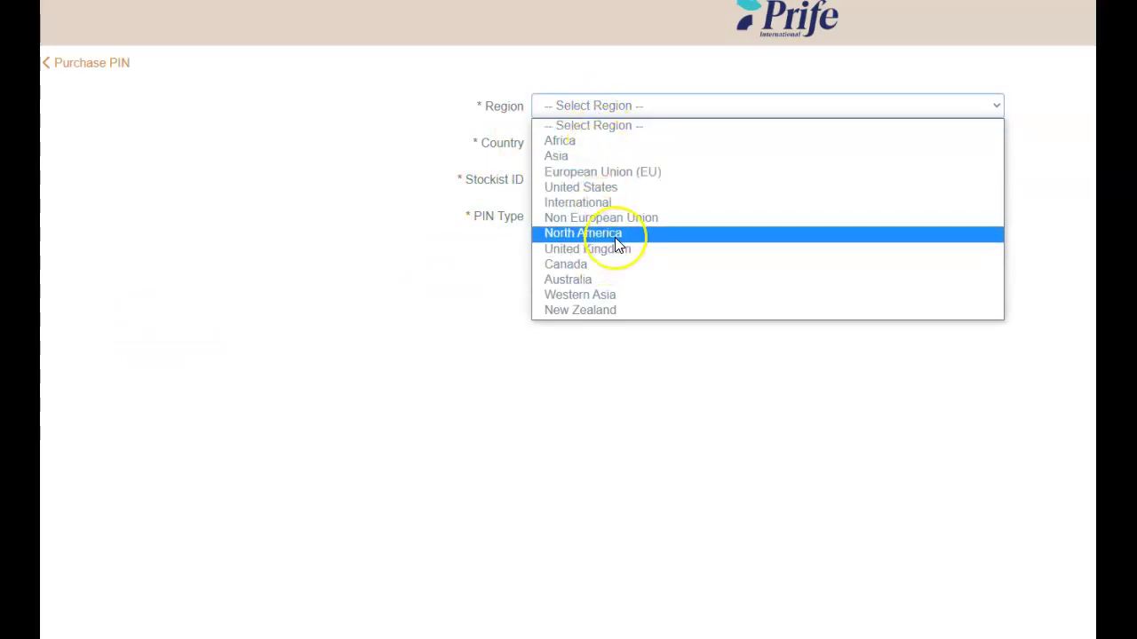
{"action": "left_click", "coordinate": [607, 187]}
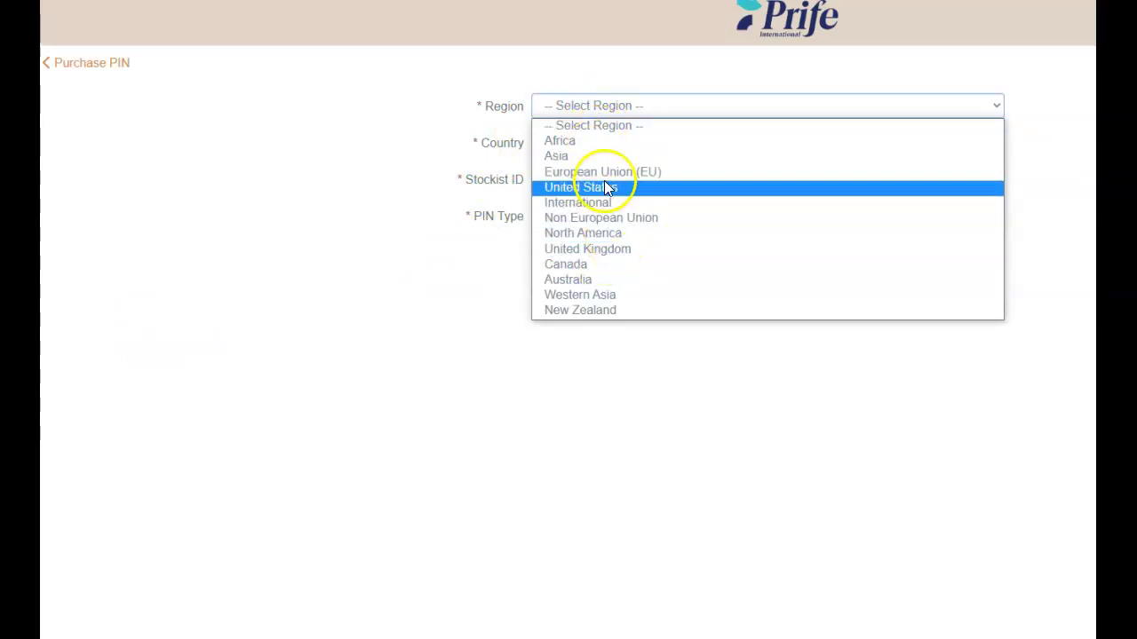
{"action": "left_click", "coordinate": [613, 142]}
{"action": "scroll", "coordinate": [685, 294], "scroll_direction": "down", "scroll_amount": 3}
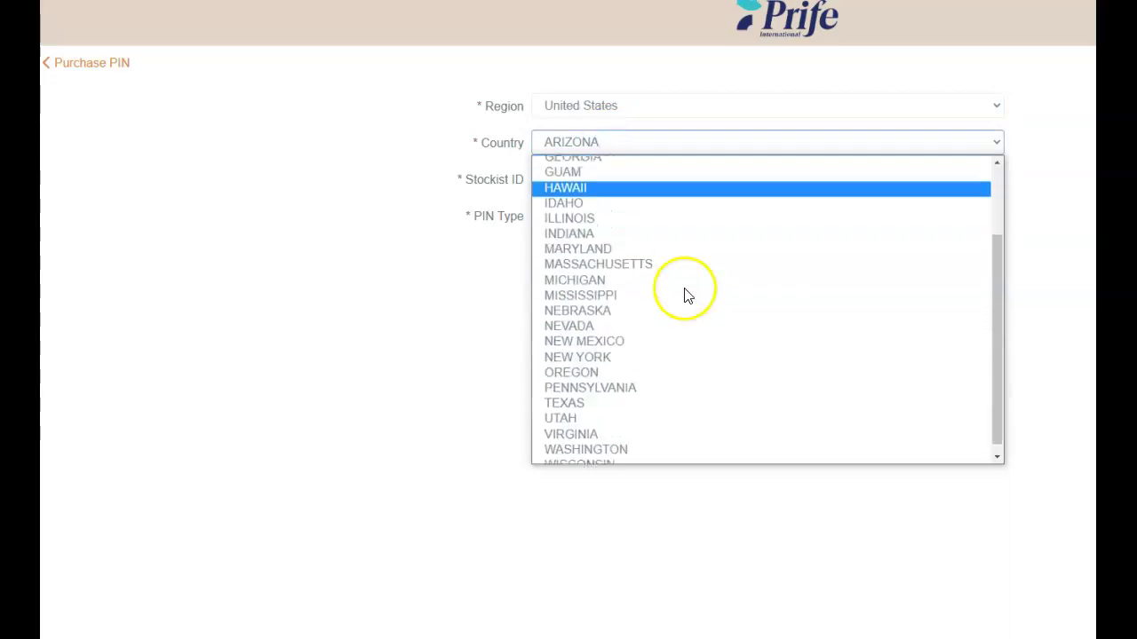
{"action": "left_click", "coordinate": [604, 409]}
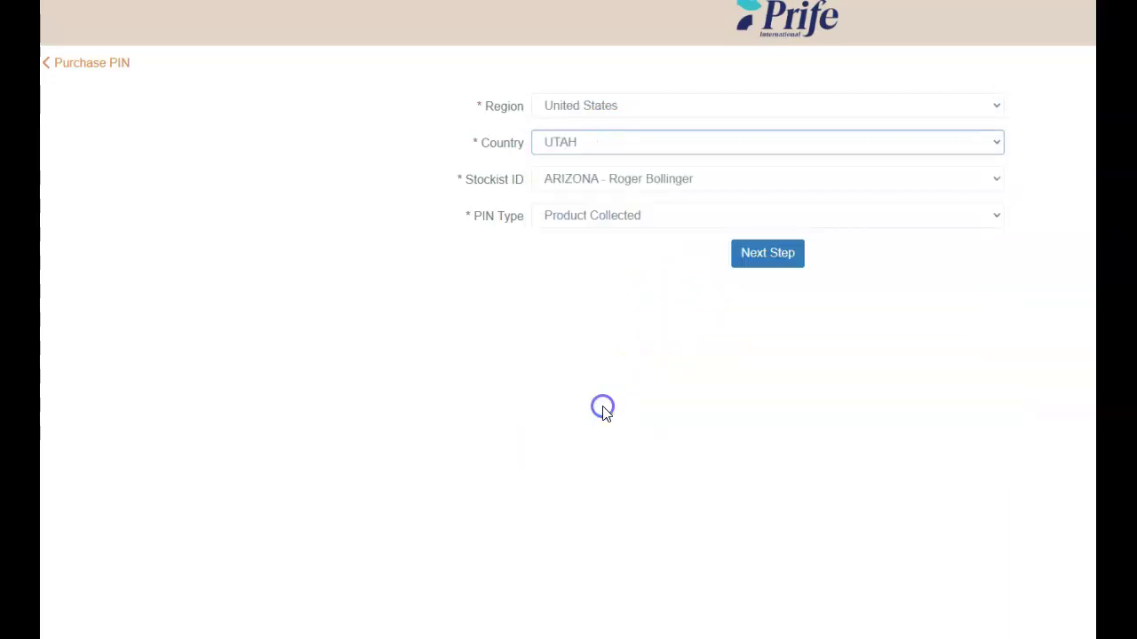
{"action": "left_click", "coordinate": [640, 222]}
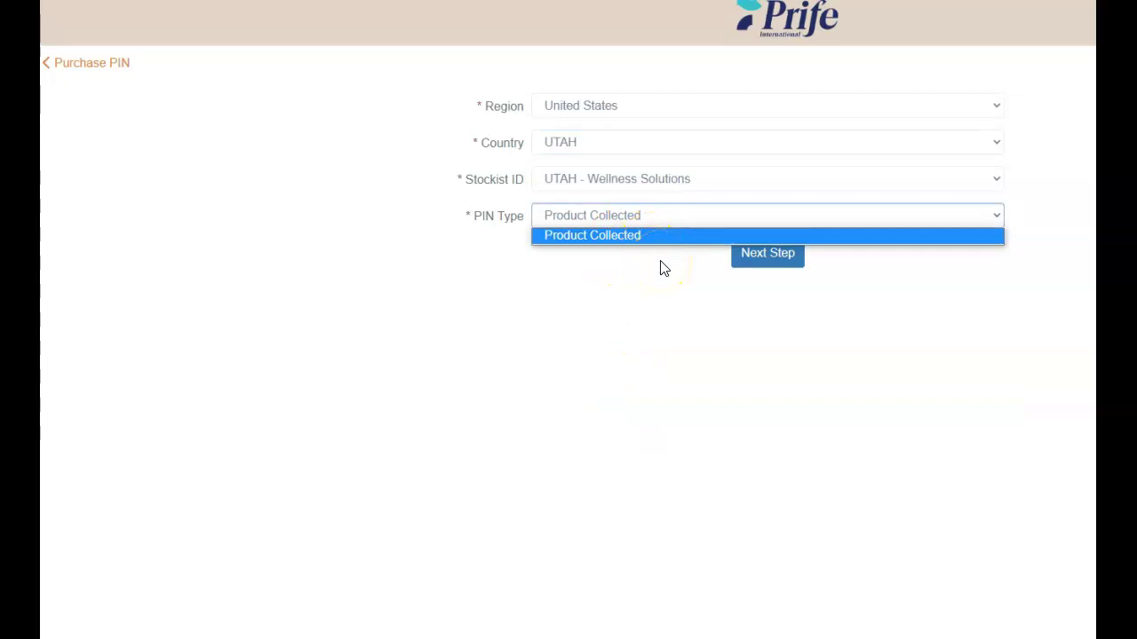
{"action": "left_click", "coordinate": [769, 264]}
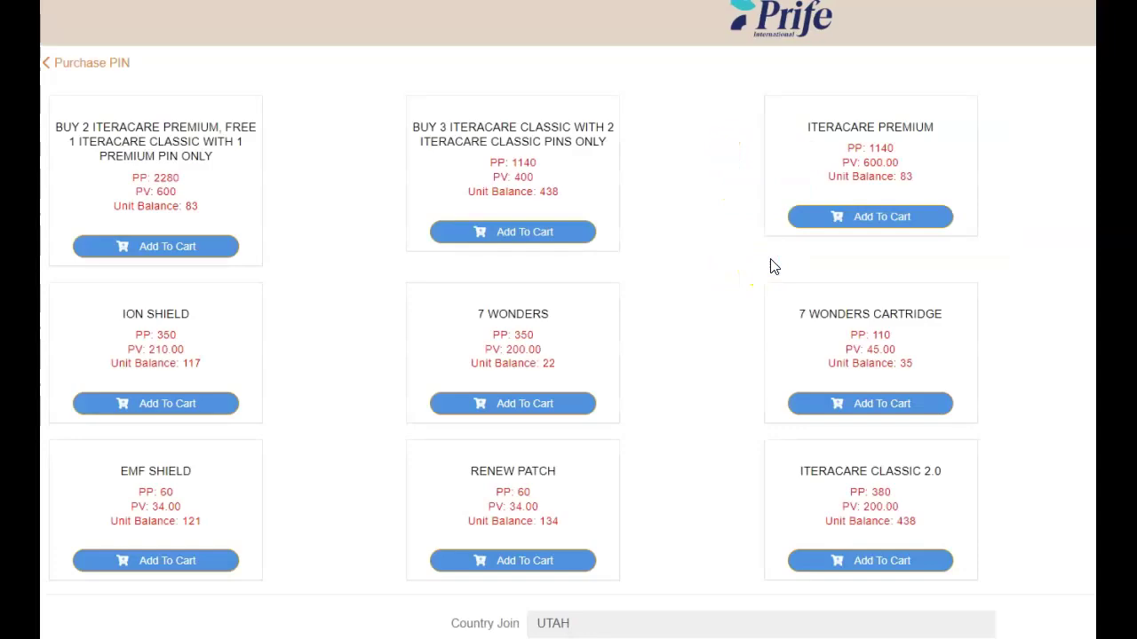
Review the available product packages and the order fields below them on the Purchase PIN page
{"action": "left_click", "coordinate": [695, 272]}
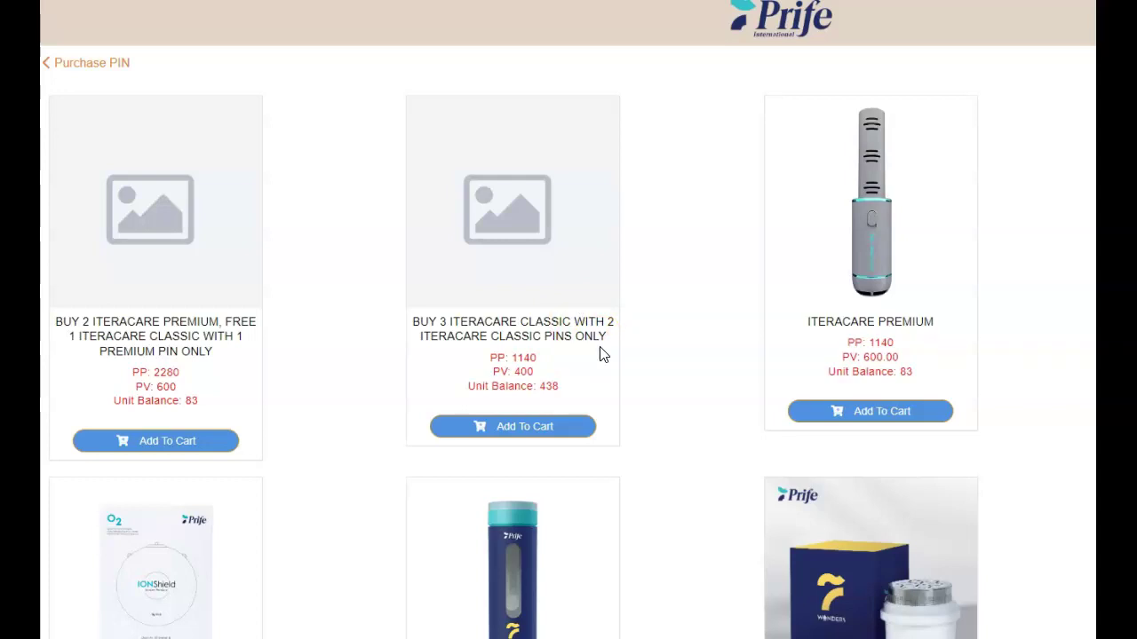
{"action": "scroll", "coordinate": [779, 485], "scroll_direction": "down", "scroll_amount": 2}
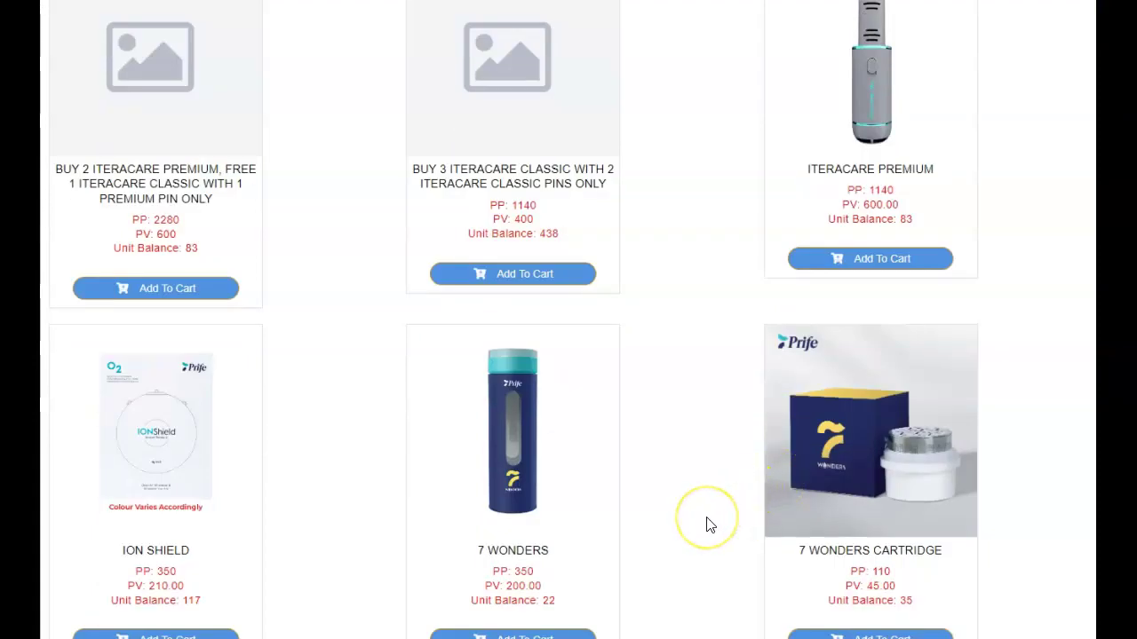
{"action": "scroll", "coordinate": [709, 524], "scroll_direction": "down", "scroll_amount": 6}
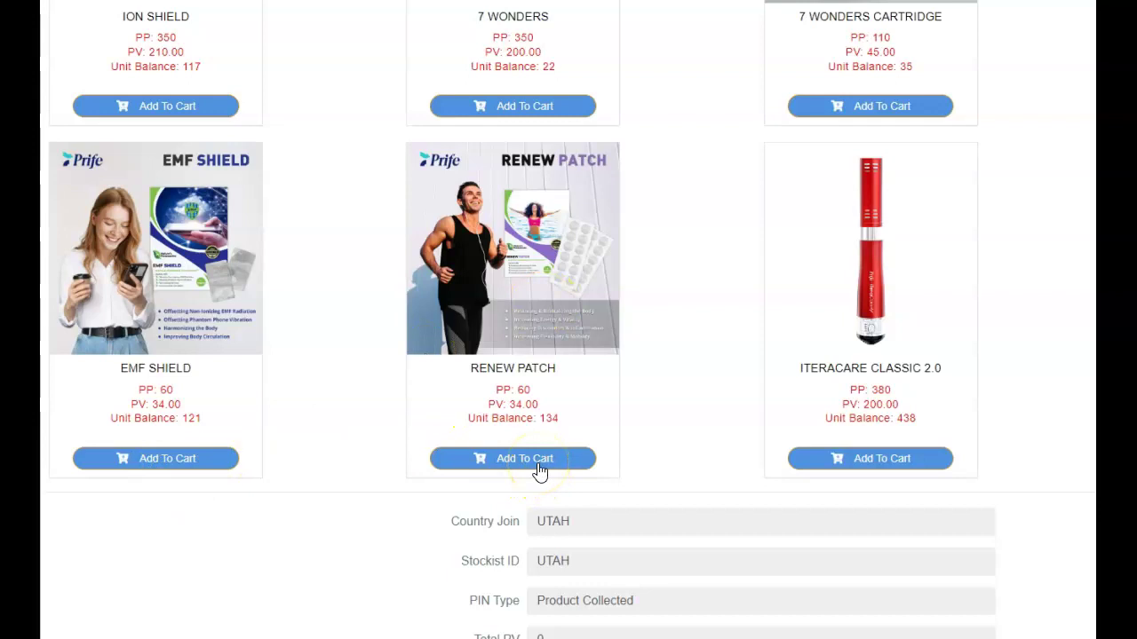
{"action": "scroll", "coordinate": [666, 478], "scroll_direction": "down", "scroll_amount": 3}
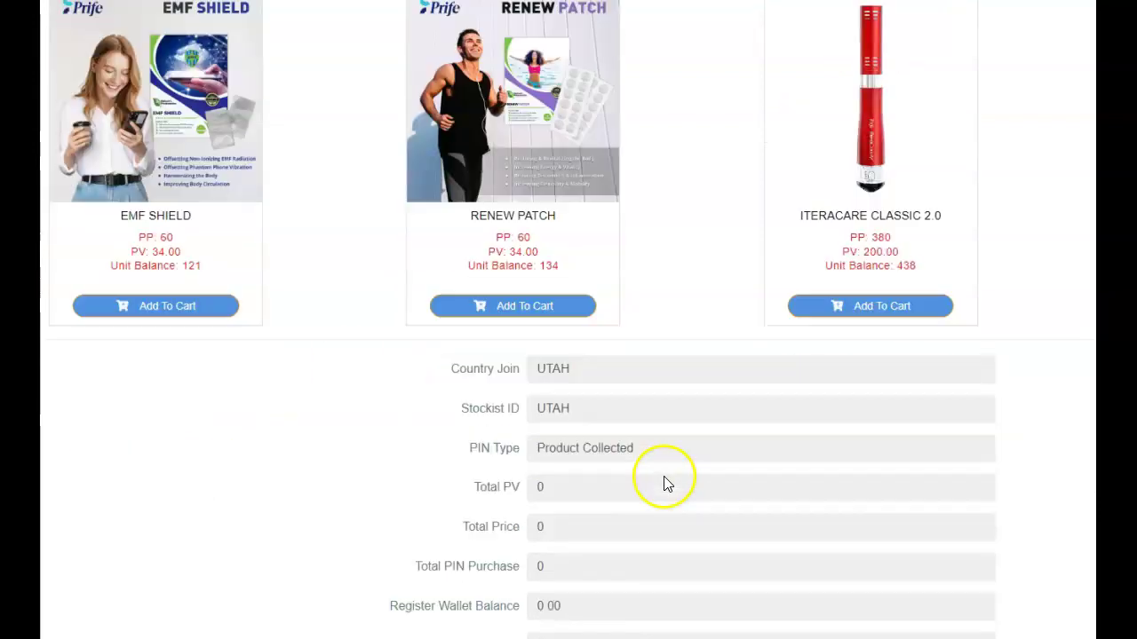
{"action": "scroll", "coordinate": [665, 474], "scroll_direction": "down", "scroll_amount": 2}
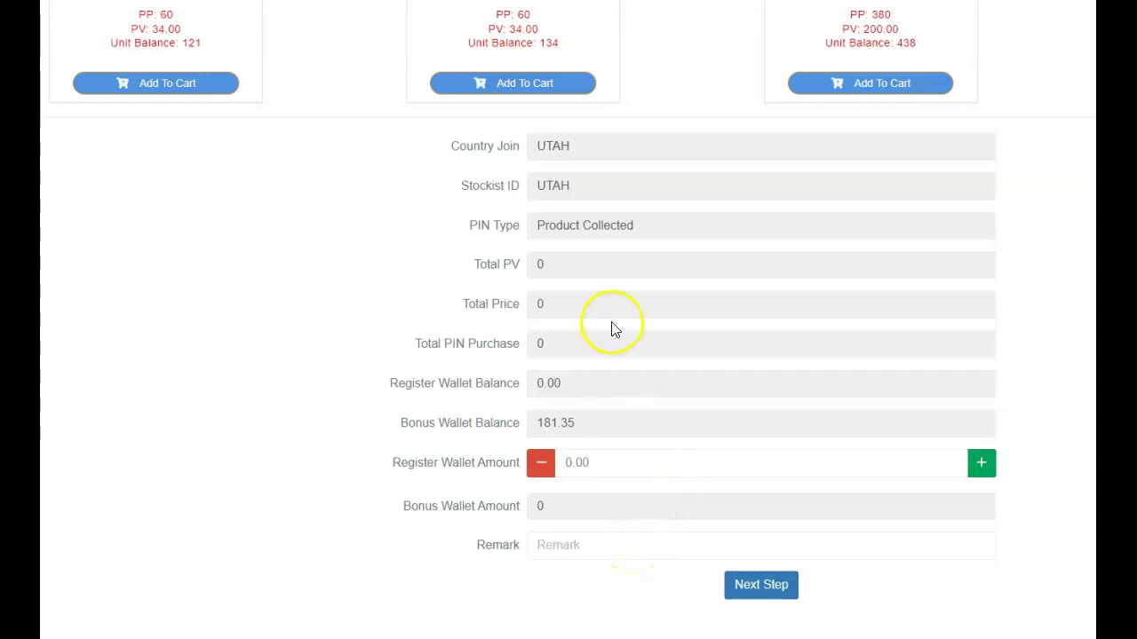
Add one EMF Shield to the cart and try to submit the order with the remark "sssss"
{"action": "scroll", "coordinate": [437, 422], "scroll_direction": "up", "scroll_amount": 3}
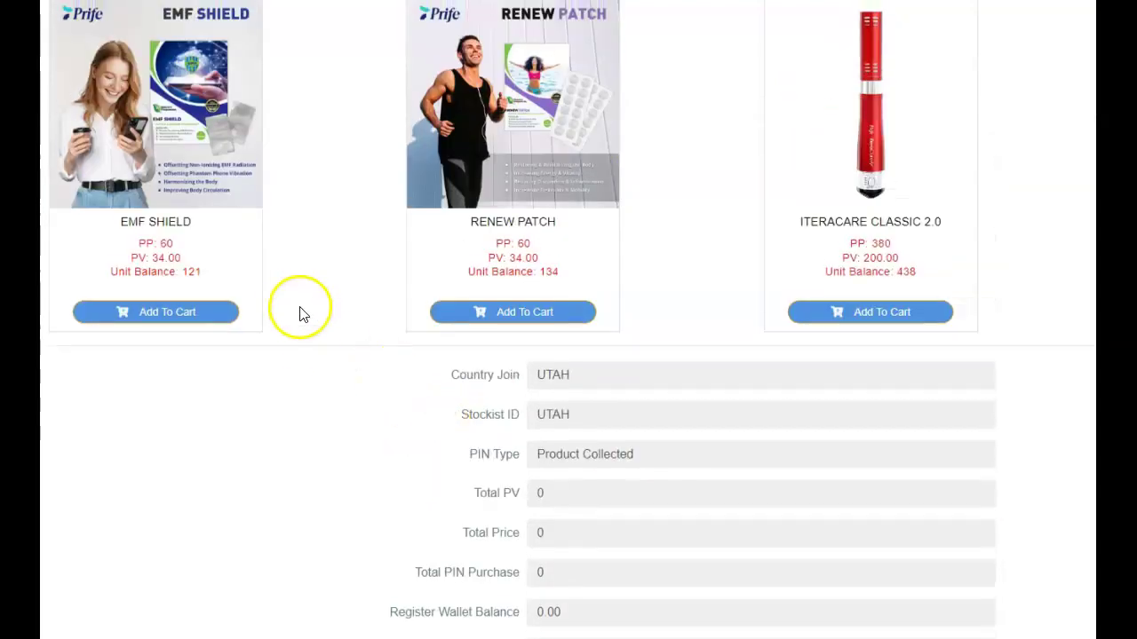
{"action": "left_click", "coordinate": [199, 323]}
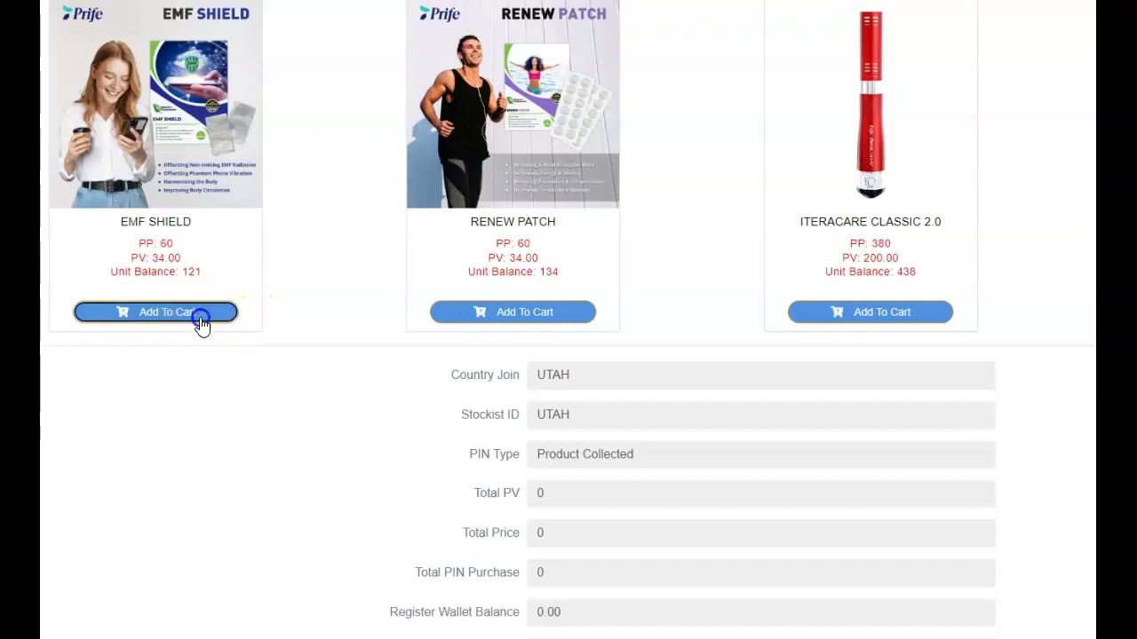
{"action": "scroll", "coordinate": [779, 457], "scroll_direction": "down", "scroll_amount": 6}
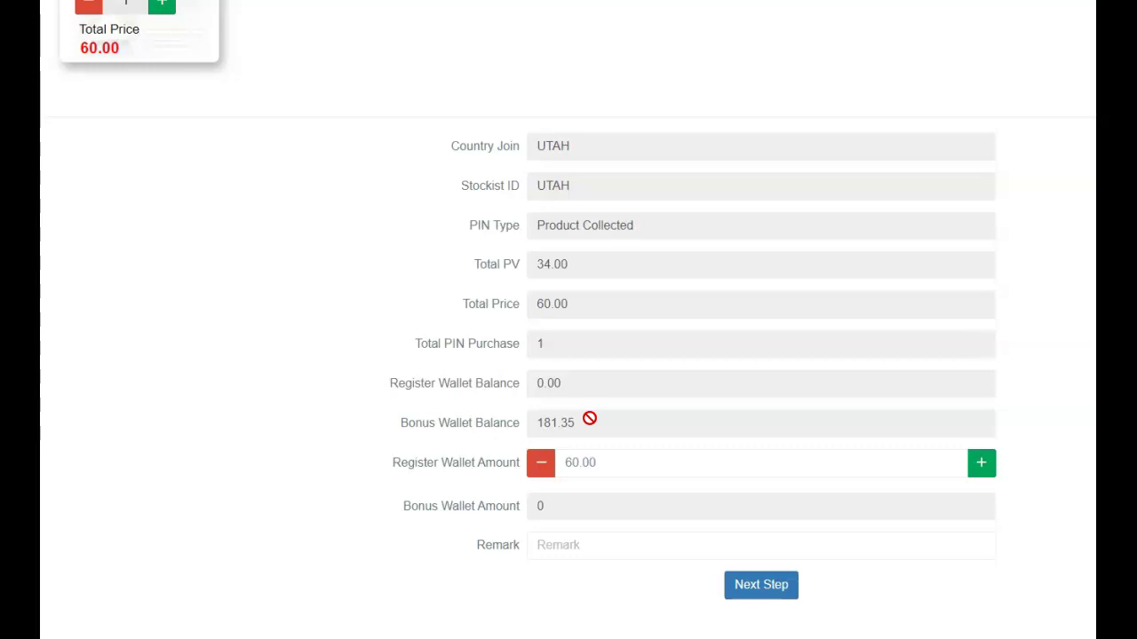
{"action": "left_click", "coordinate": [576, 542]}
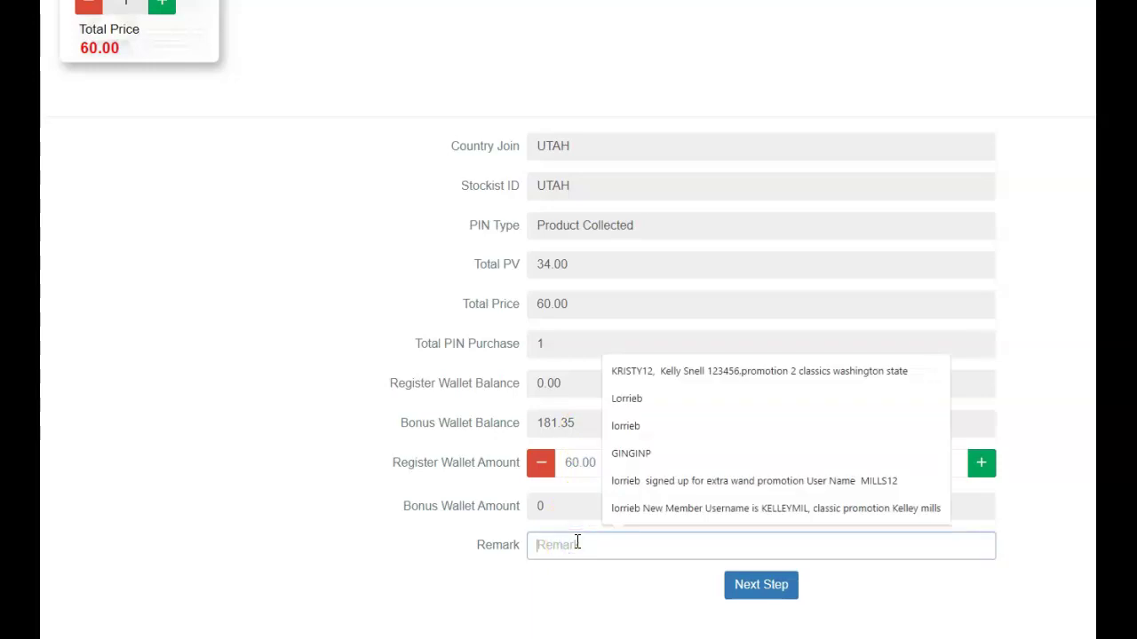
{"action": "type", "text": "sssss"}
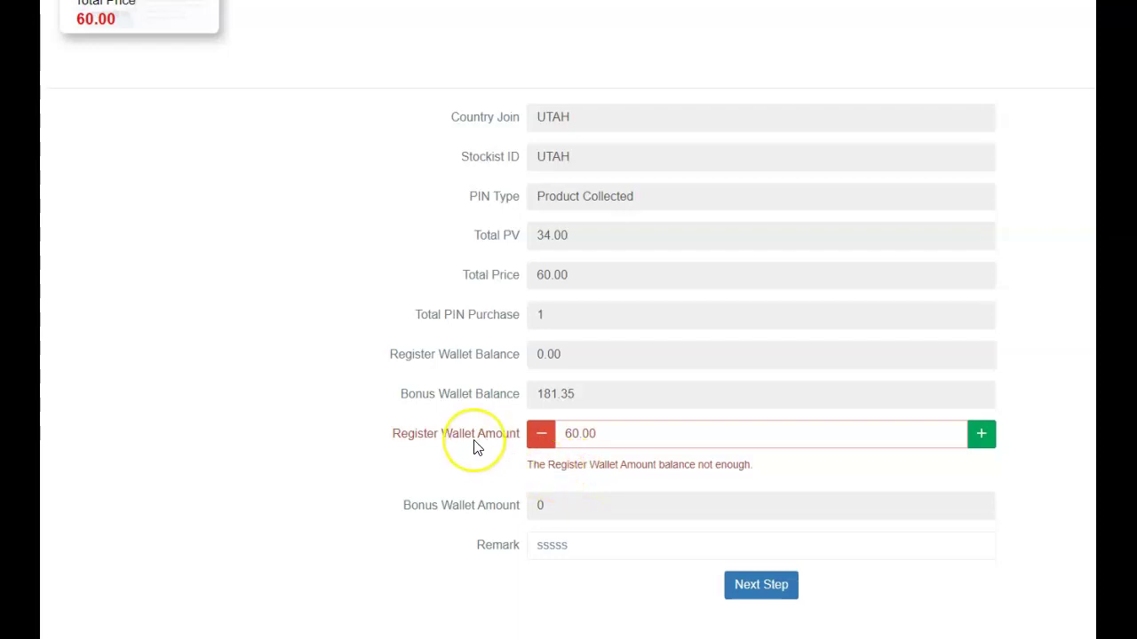
Examine the wallet amount fields, the selected product and the product offers on the Purchase PIN order form
{"action": "left_click", "coordinate": [466, 408]}
{"action": "left_click", "coordinate": [468, 435]}
{"action": "left_click", "coordinate": [429, 535]}
{"action": "scroll", "coordinate": [428, 537], "scroll_direction": "up", "scroll_amount": 5}
{"action": "left_click", "coordinate": [472, 479]}
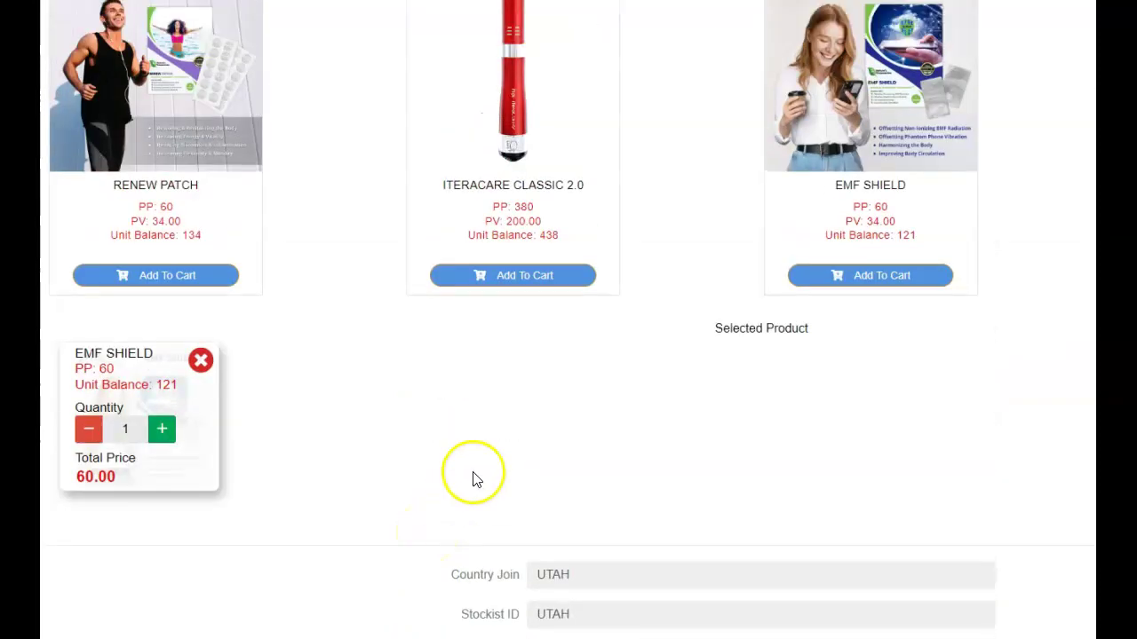
{"action": "scroll", "coordinate": [545, 431], "scroll_direction": "up", "scroll_amount": 3}
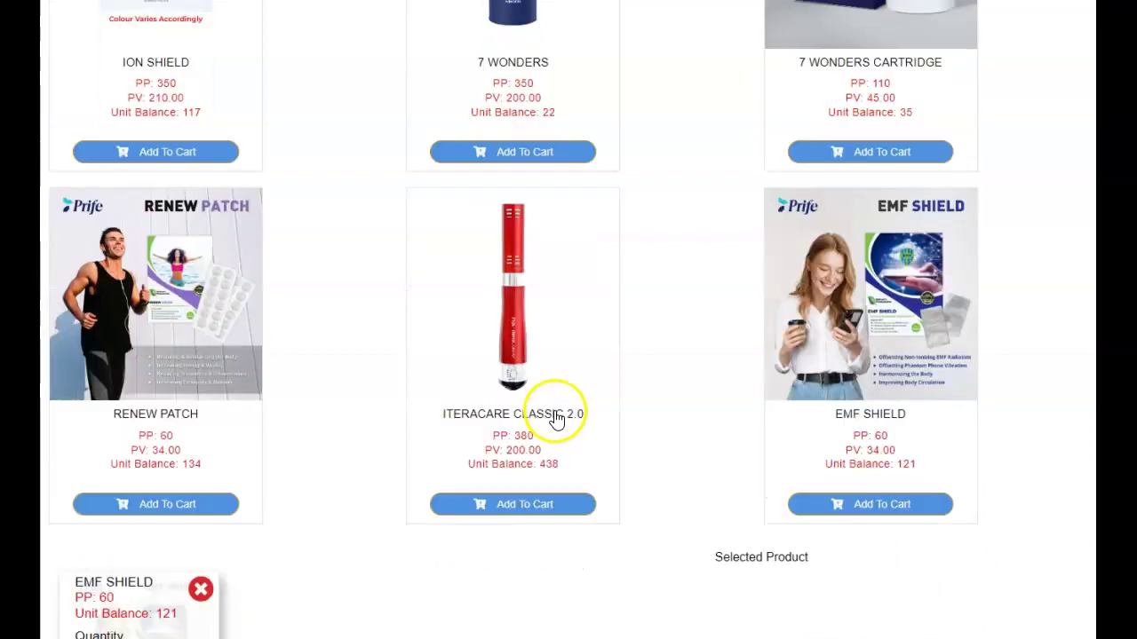
{"action": "scroll", "coordinate": [557, 418], "scroll_direction": "down", "scroll_amount": 7}
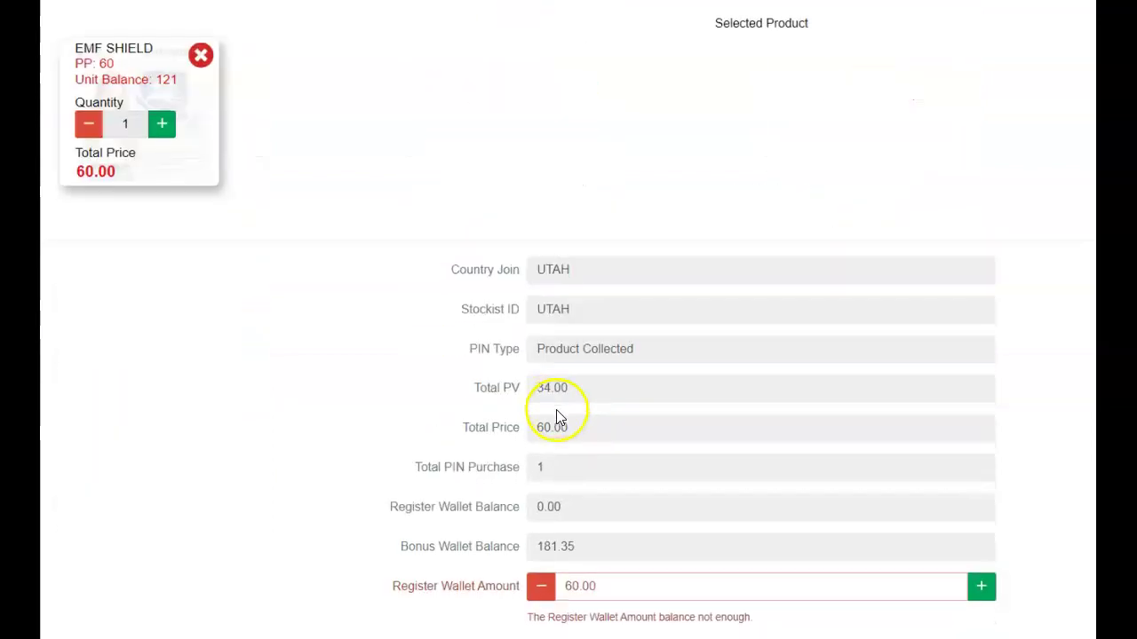
{"action": "scroll", "coordinate": [711, 434], "scroll_direction": "down", "scroll_amount": 2}
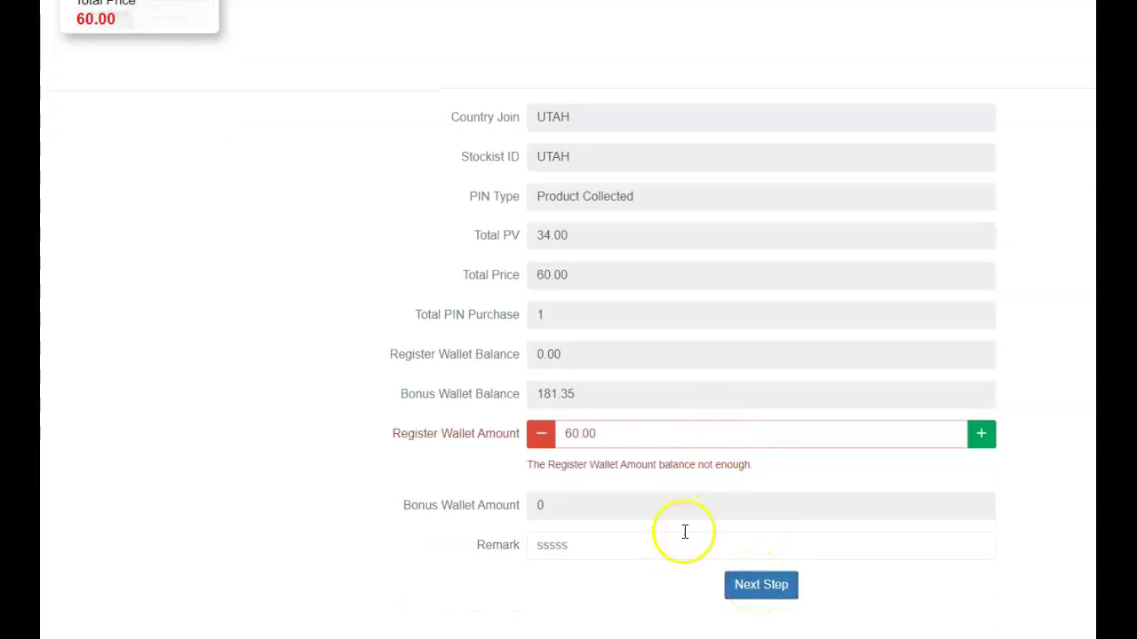
{"action": "scroll", "coordinate": [624, 393], "scroll_direction": "up", "scroll_amount": 3}
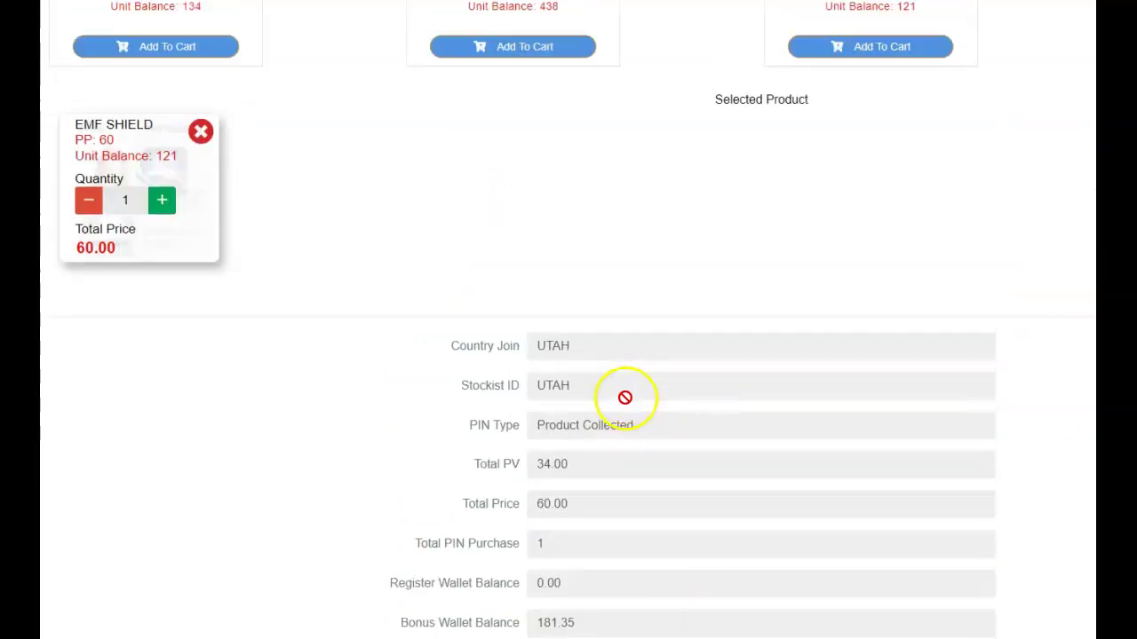
{"action": "scroll", "coordinate": [593, 426], "scroll_direction": "up", "scroll_amount": 9}
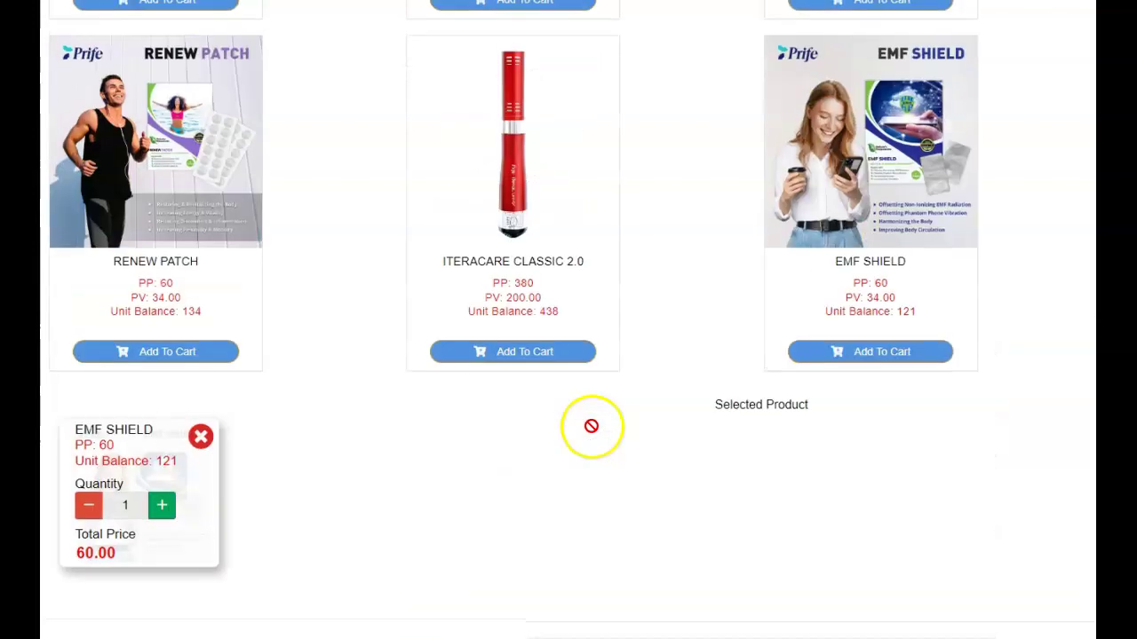
{"action": "scroll", "coordinate": [589, 373], "scroll_direction": "down", "scroll_amount": 3}
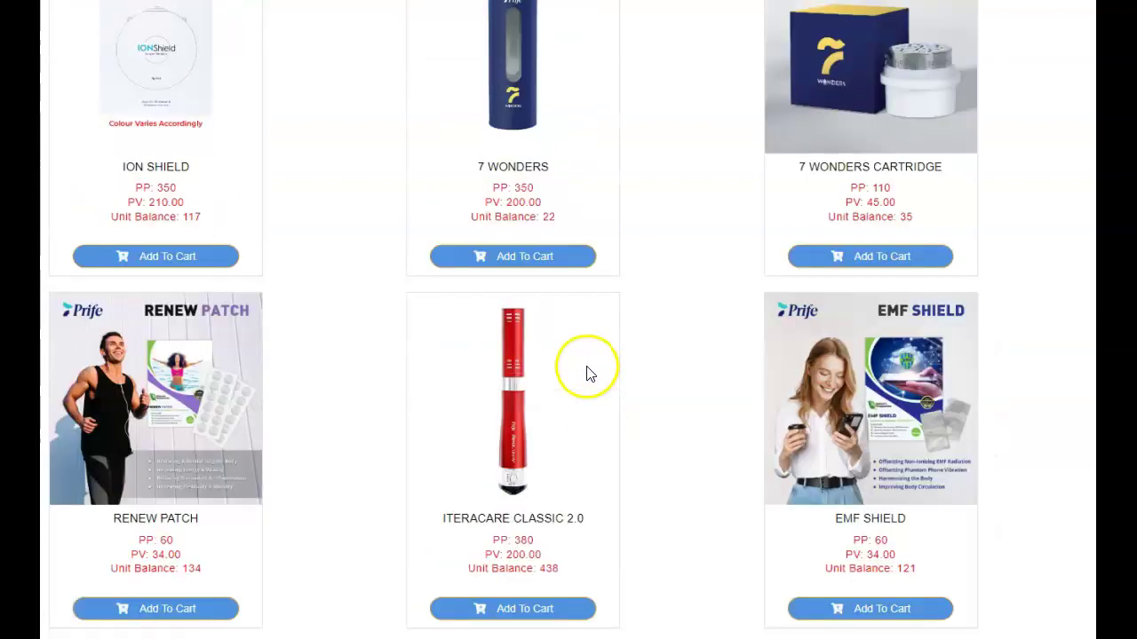
{"action": "scroll", "coordinate": [589, 373], "scroll_direction": "down", "scroll_amount": 5}
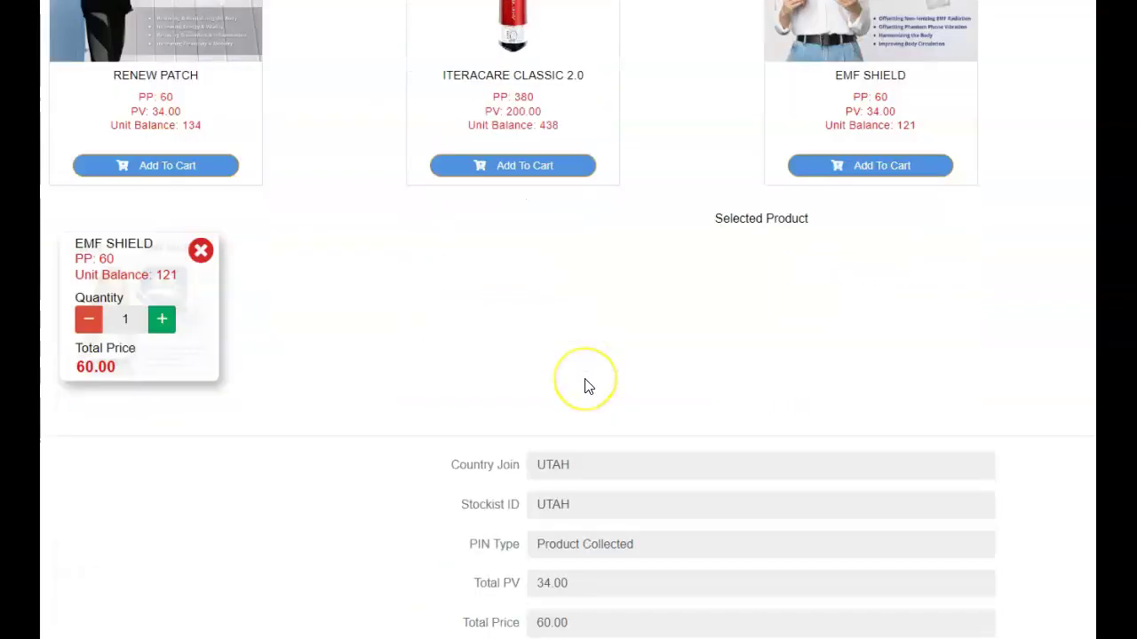